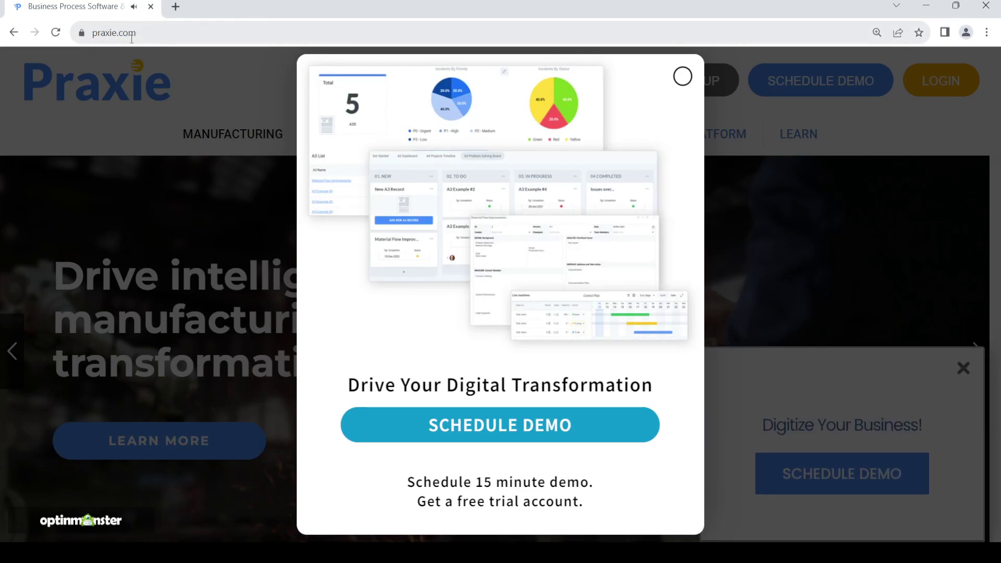
Close the promotional demo popup on the Praxie homepage
left_click(869, 230)
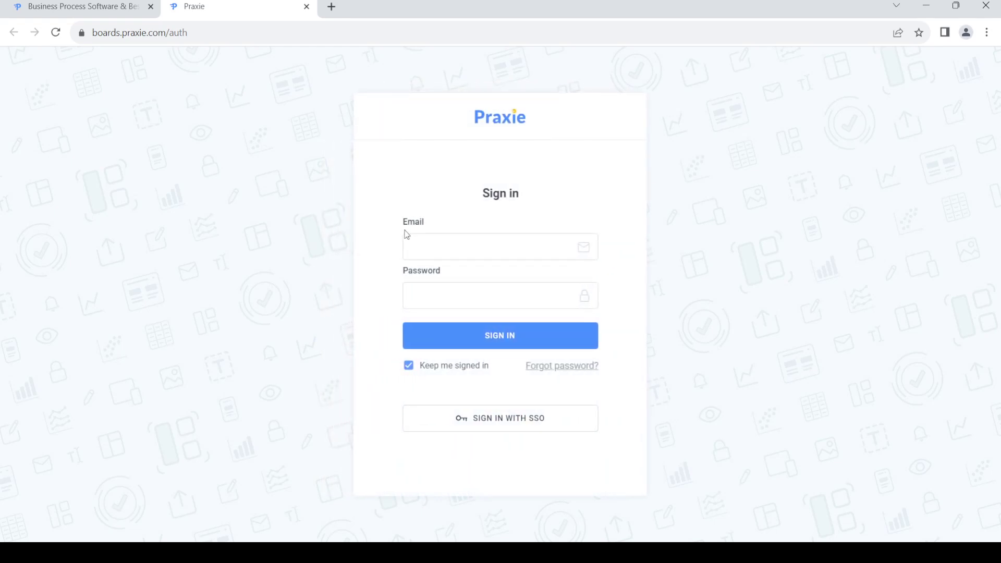
Fill the sign-in email from the saved autofill suggestion and enter the password
left_click(455, 245)
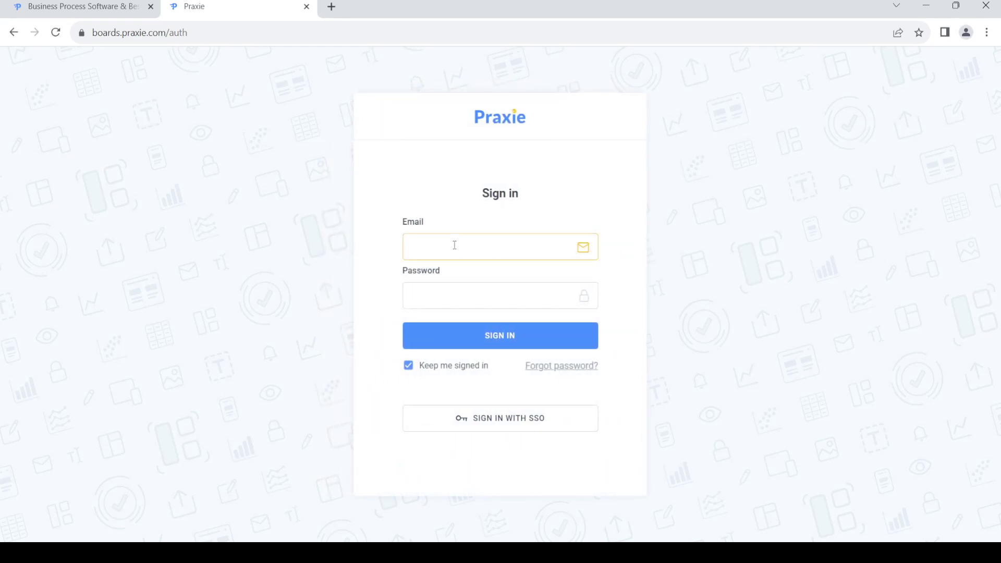
left_click(526, 296)
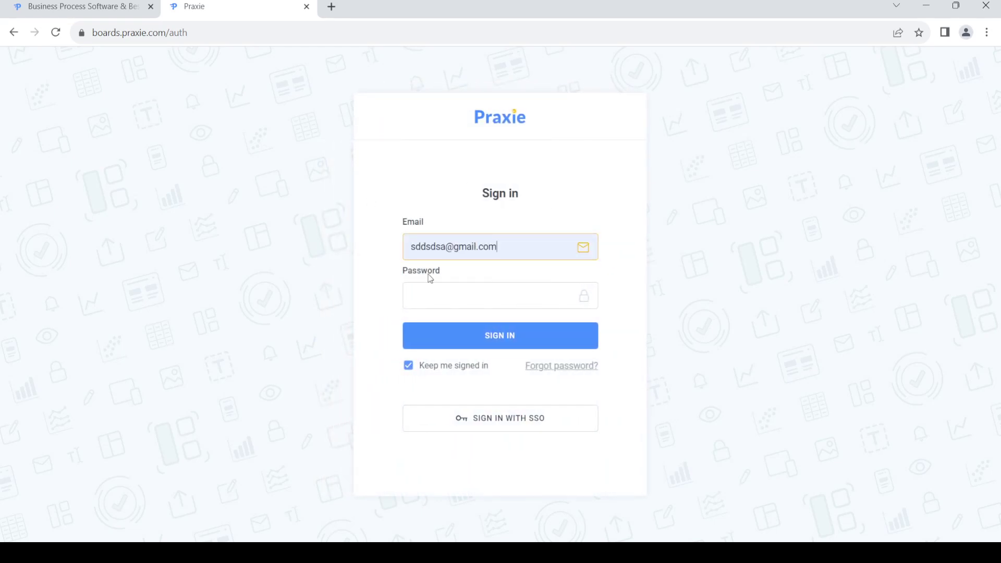
left_click(446, 300)
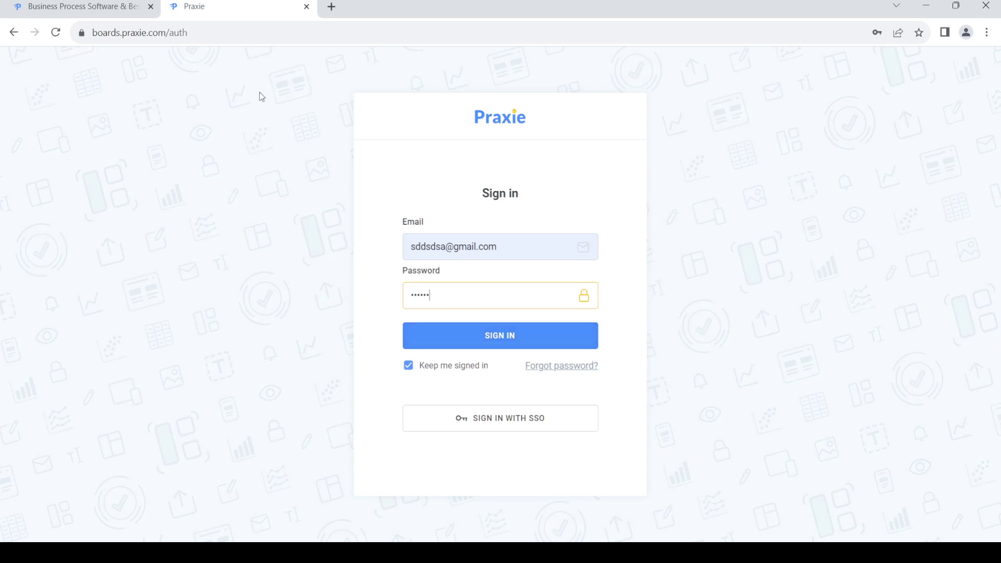
Close the sign-in tab and go to the Schedule Demo page
left_click(305, 6)
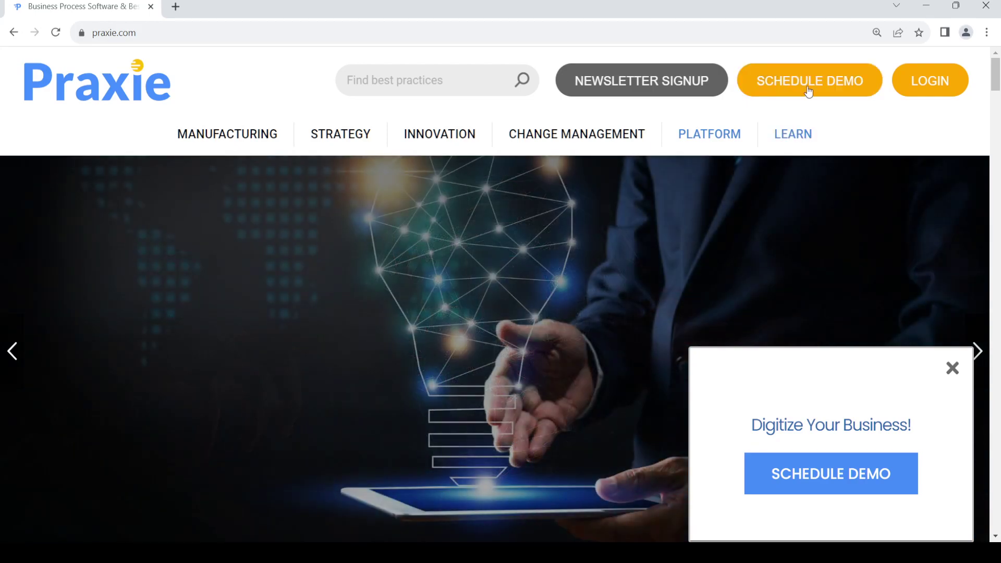
left_click(806, 93)
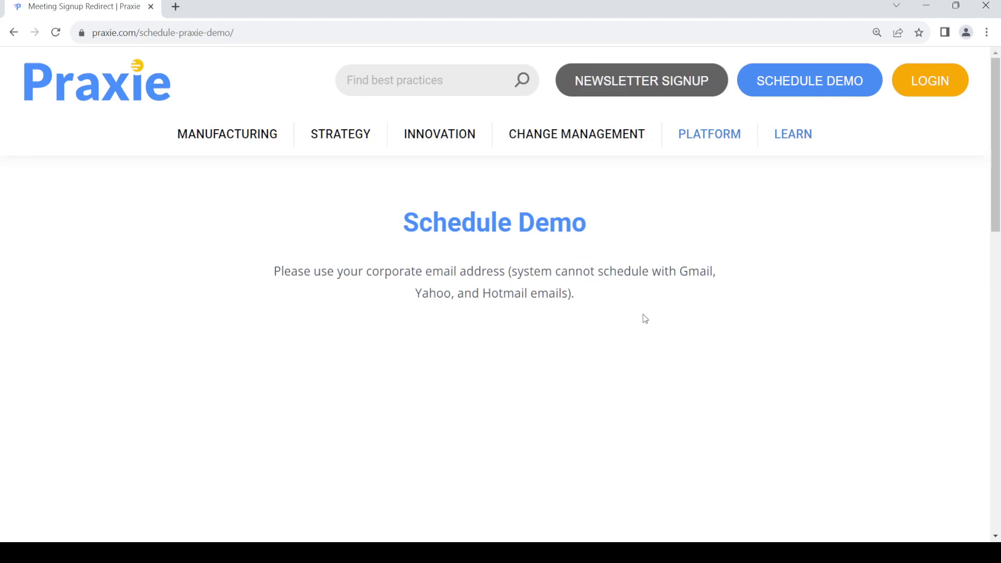
scroll(648, 318, "down", 2)
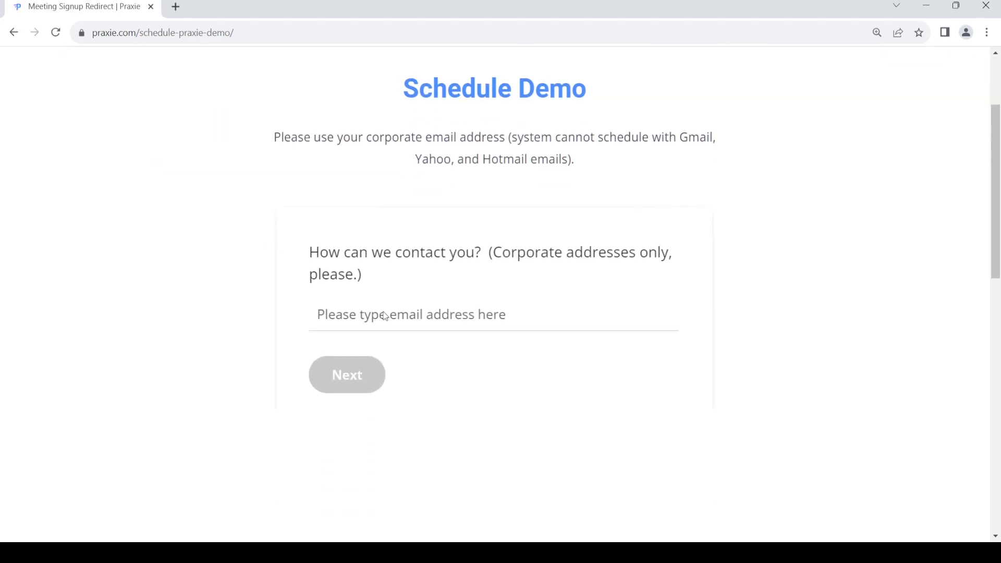
Enter a corporate contact email in the Schedule Demo form and submit it
left_click(410, 301)
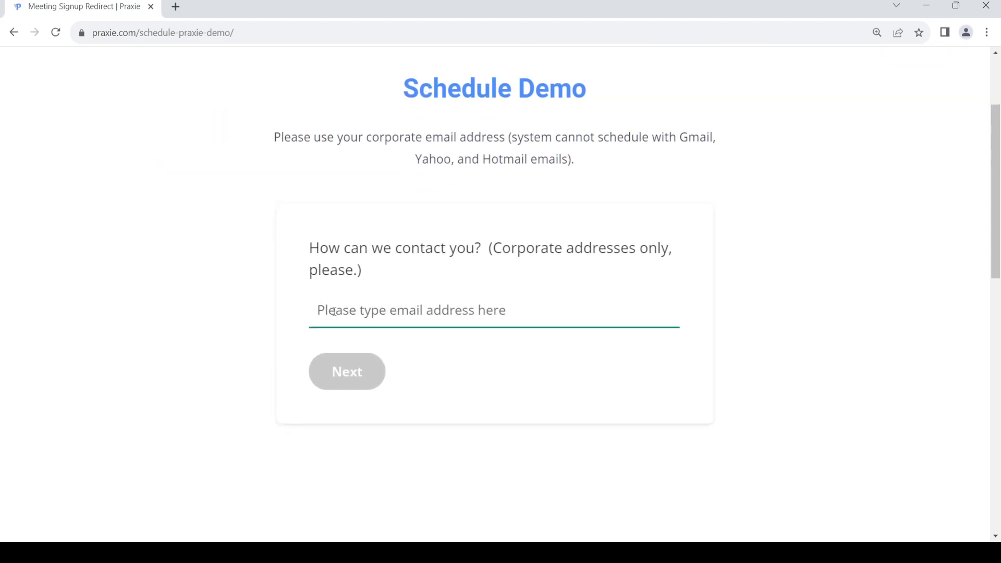
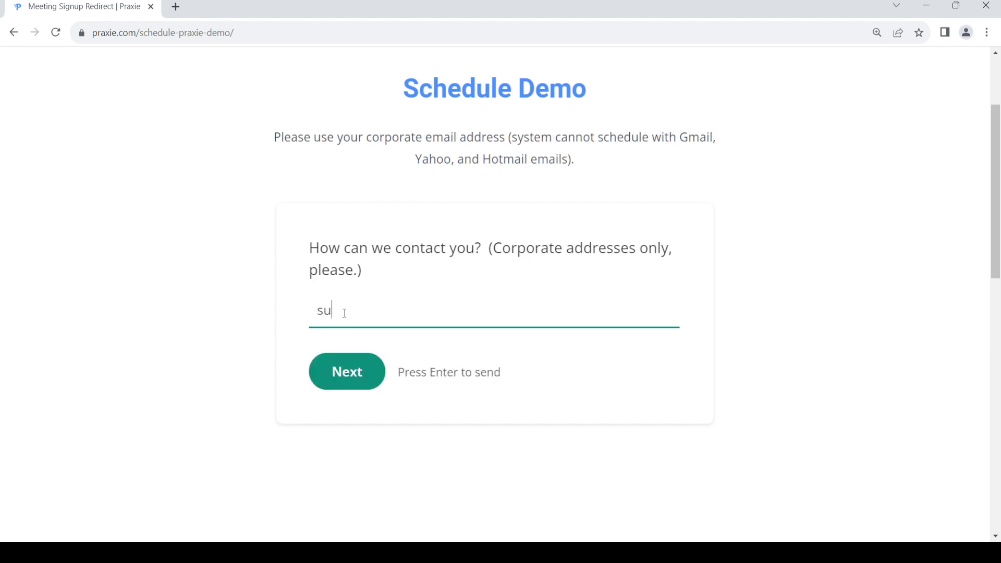
left_click(354, 375)
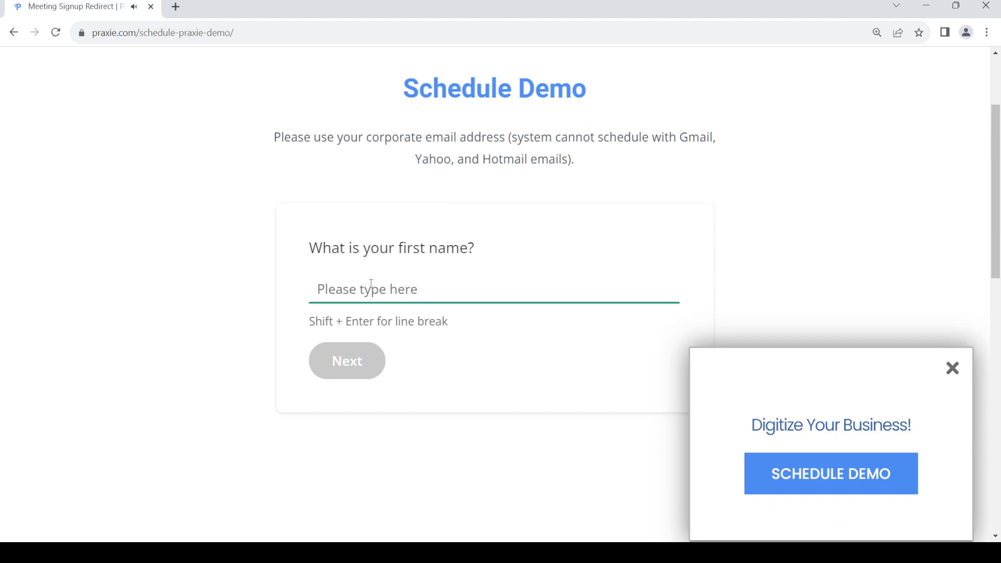
type("Sus")
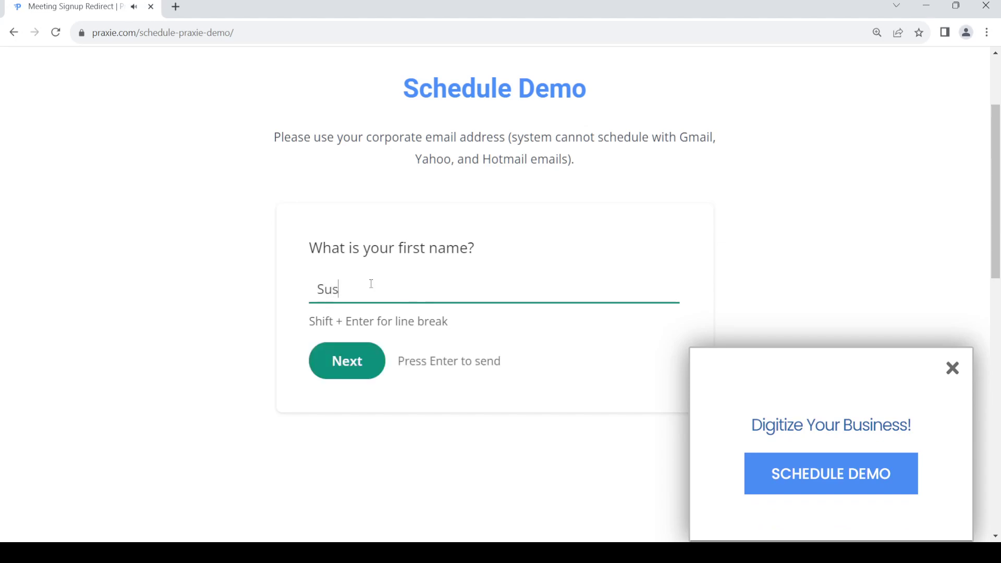
left_click(365, 357)
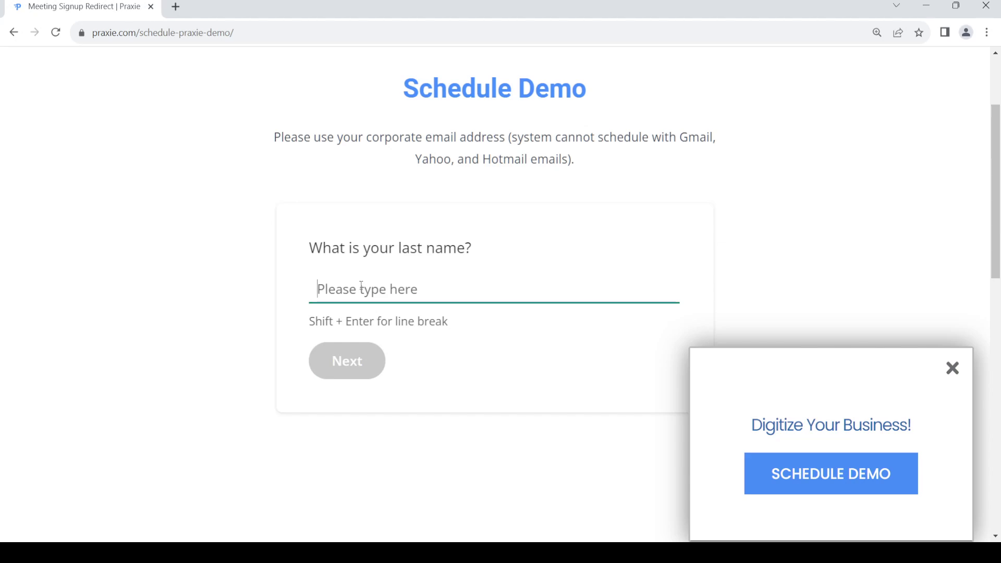
type("May")
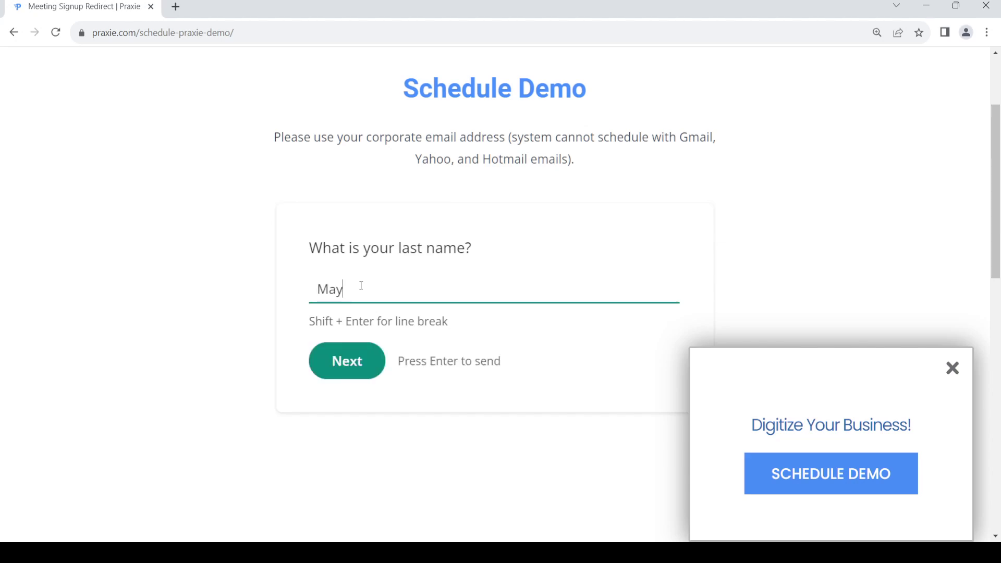
left_click(344, 362)
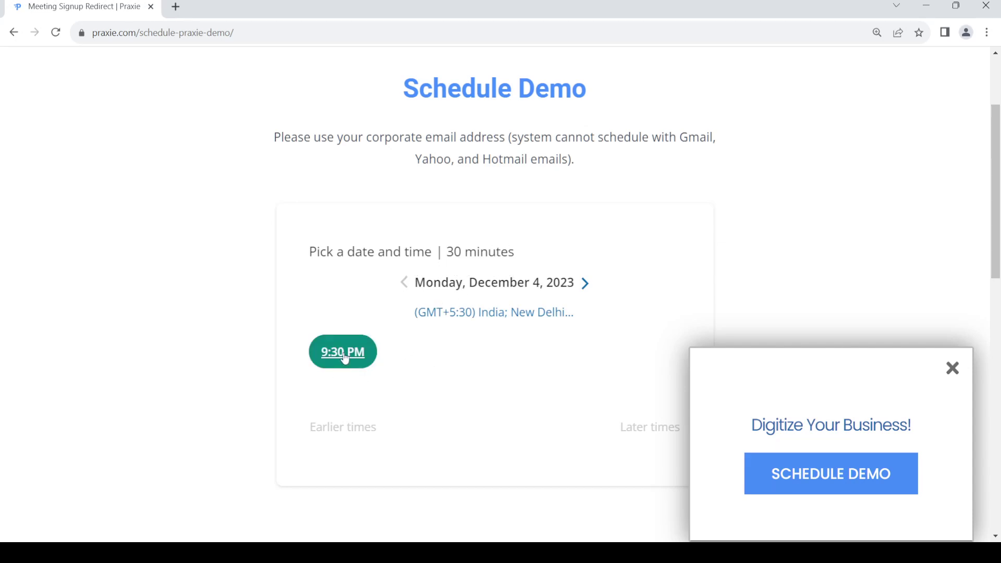
Close the 'Digitize Your Business' popup to reveal the December 4, 9:30 PM meeting details
left_click(954, 369)
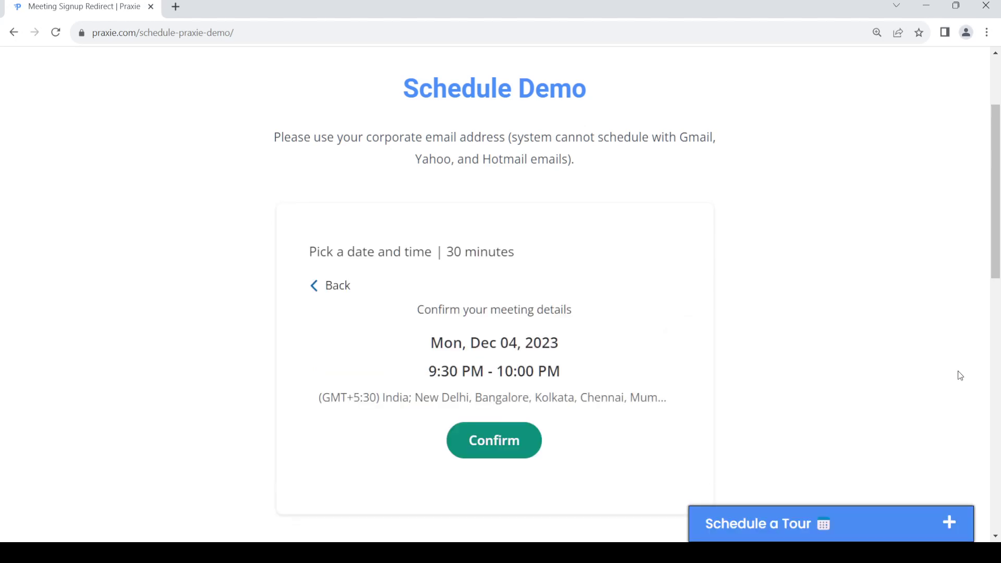